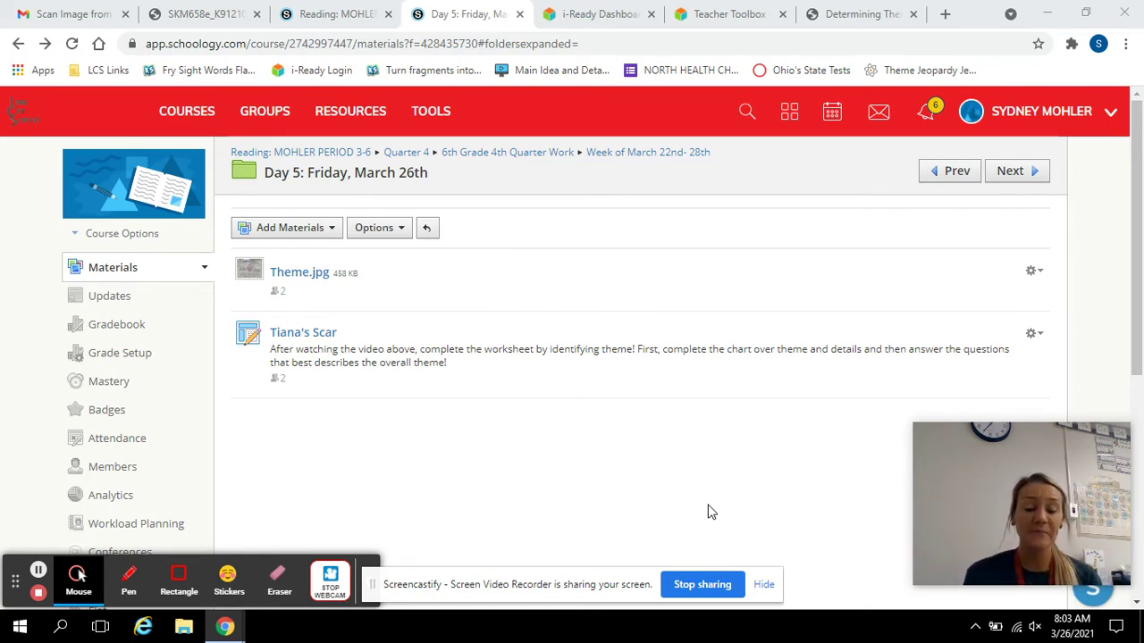
Step: View the Theme.jpg Themes in Literature chart, then return to the Day 5 folder
click(307, 275)
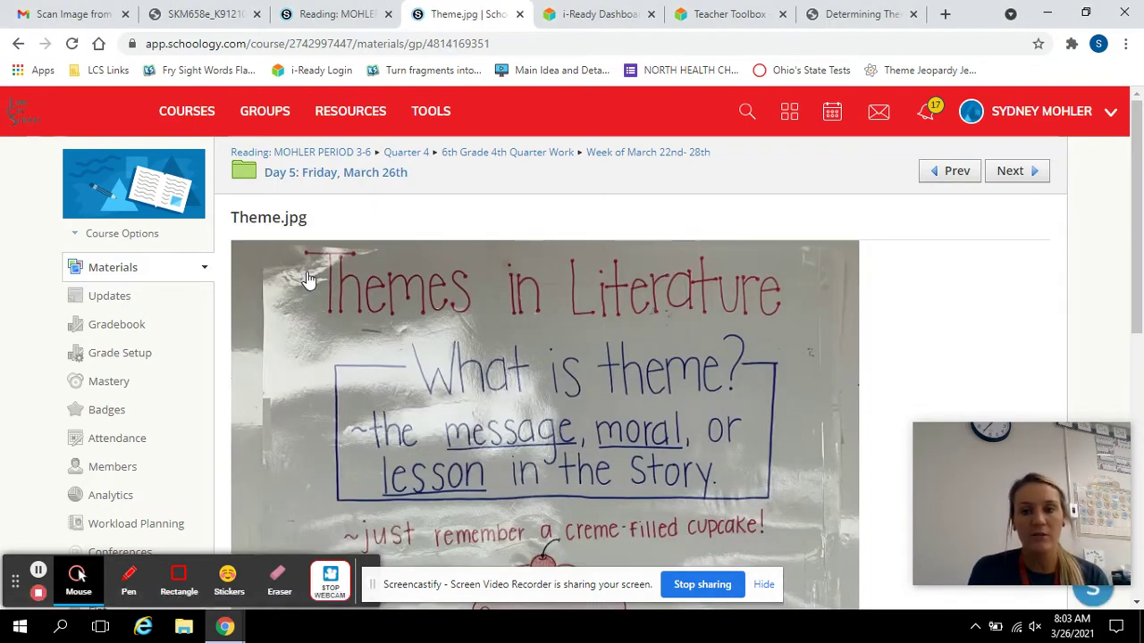
drag(1139, 145, 1142, 302)
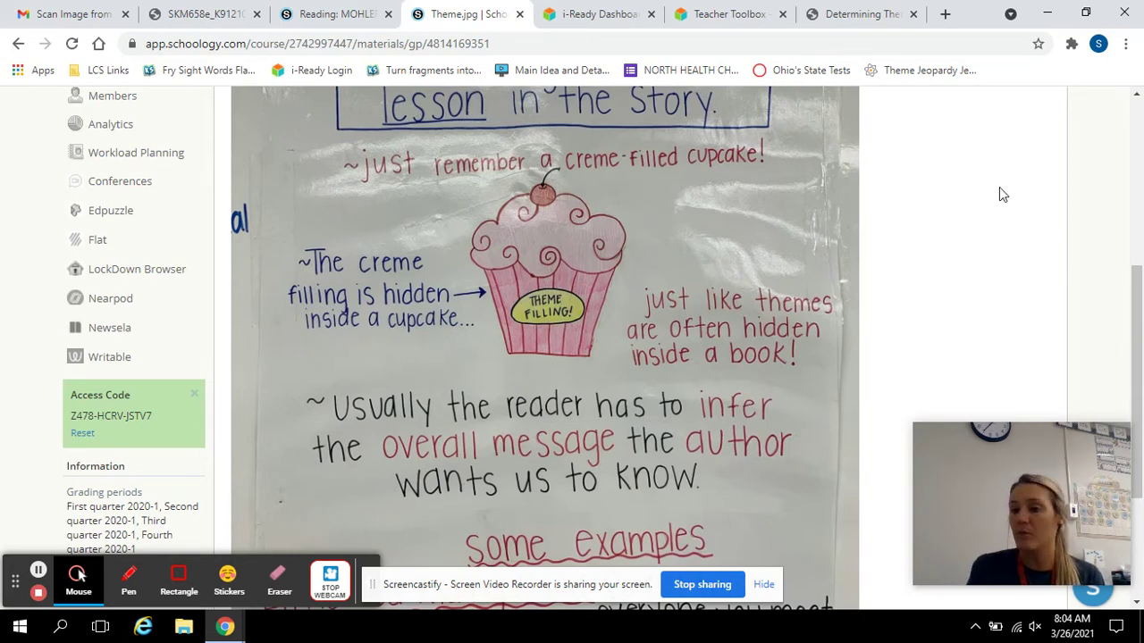
drag(1140, 306, 993, 128)
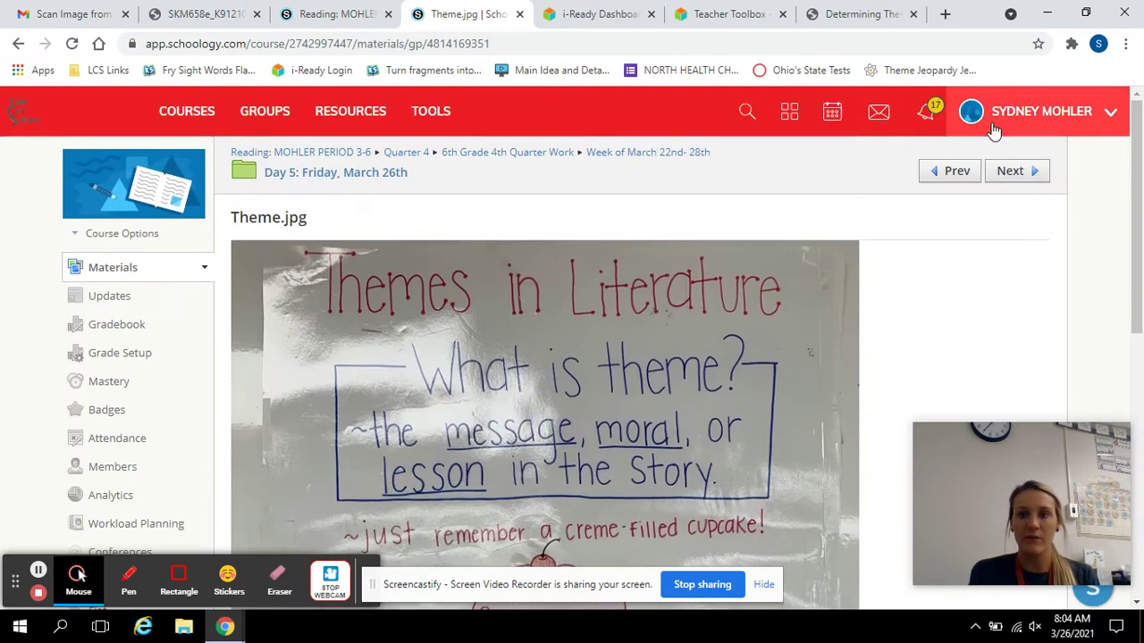
click(16, 44)
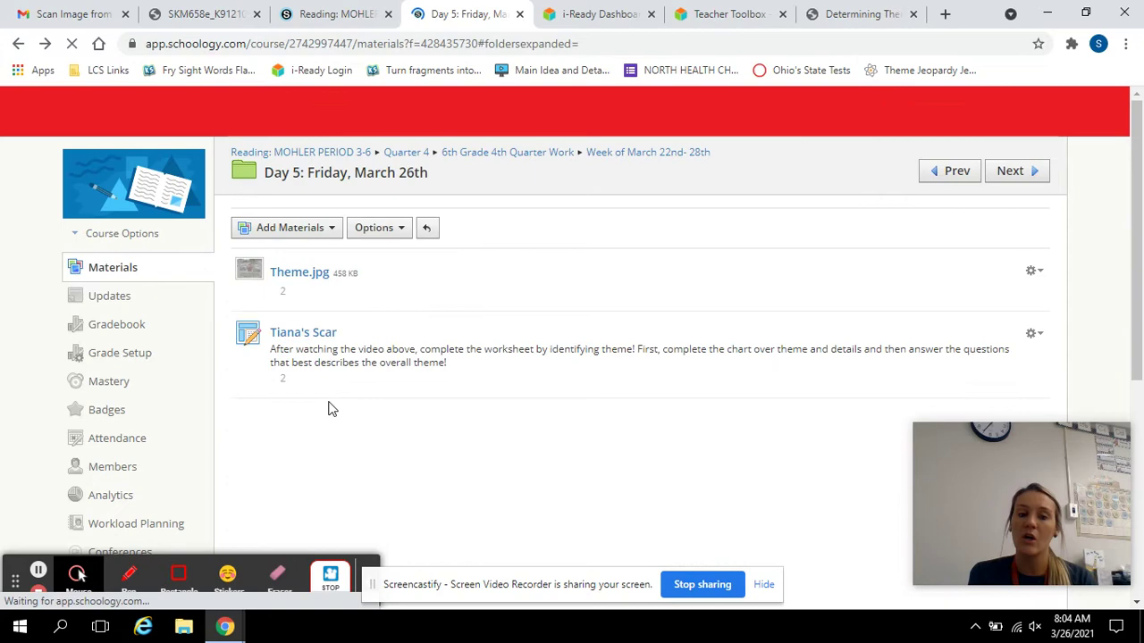
Step: Open the Tiana's Scar assignment worksheet in Kami
click(320, 336)
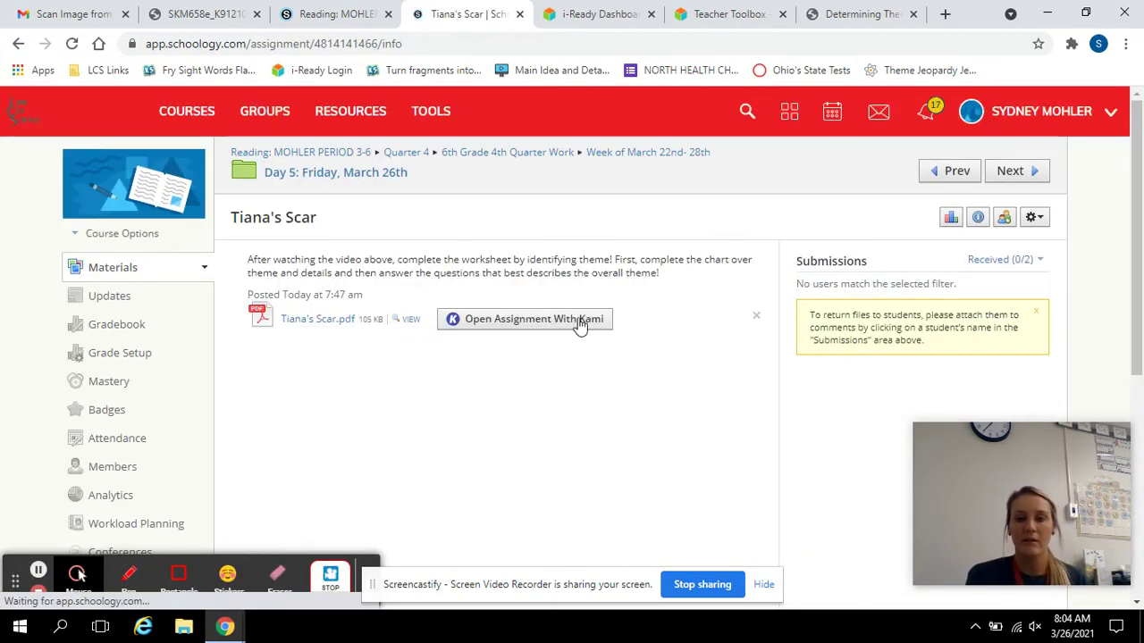
click(570, 329)
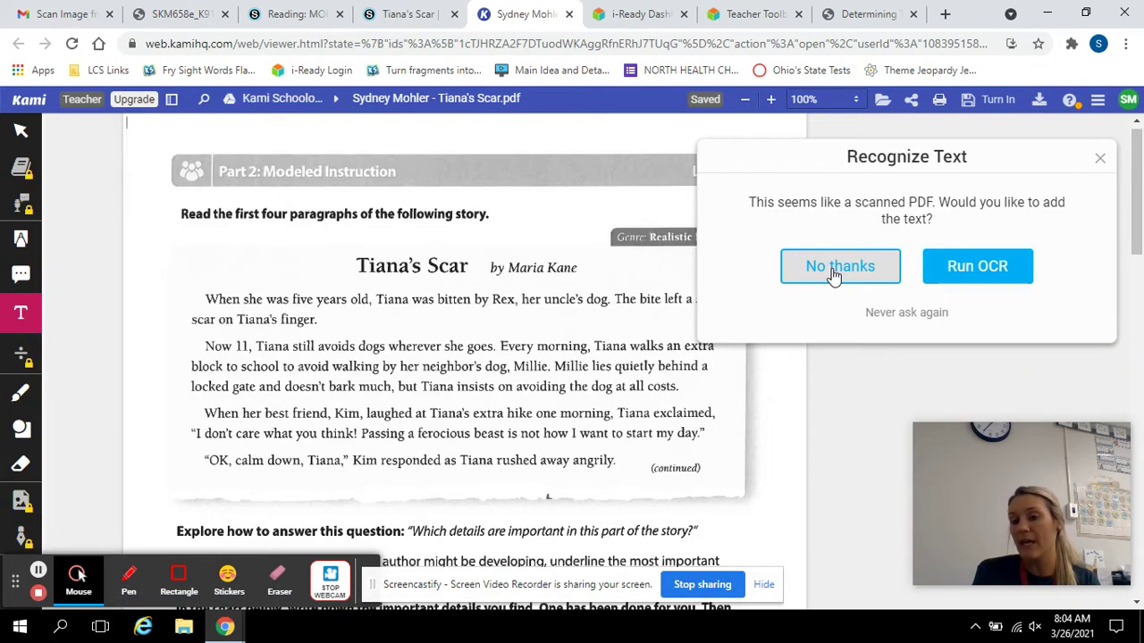
Step: Decline text recognition and scroll through the Tiana's Scar worksheet, ending at the story
click(833, 275)
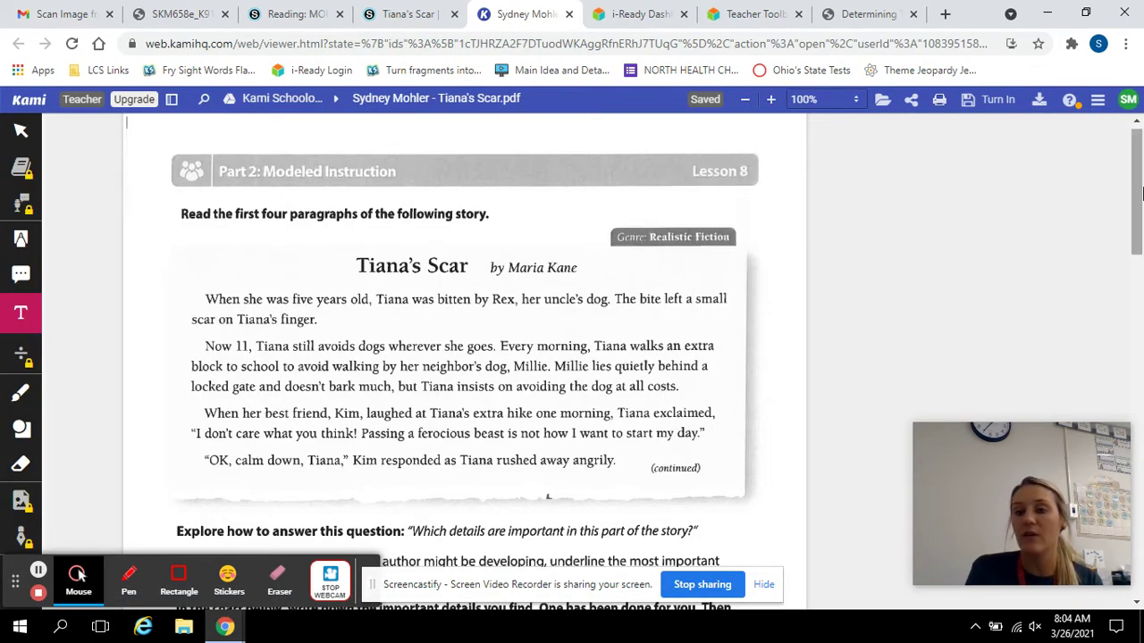
drag(1136, 194, 1140, 478)
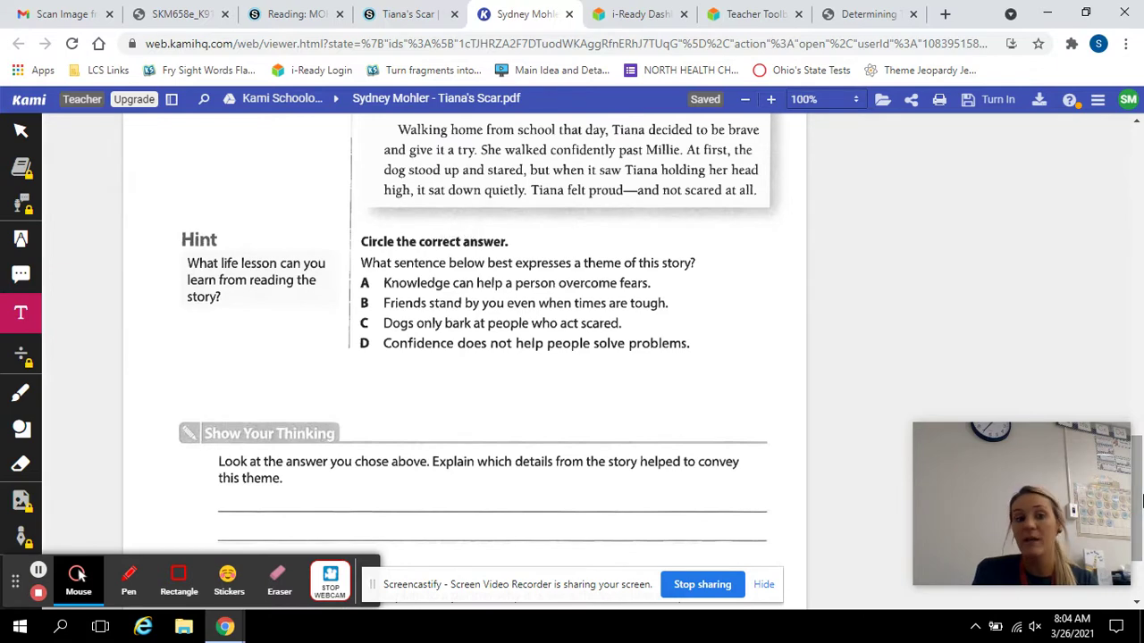
scroll(1140, 478, down, 2)
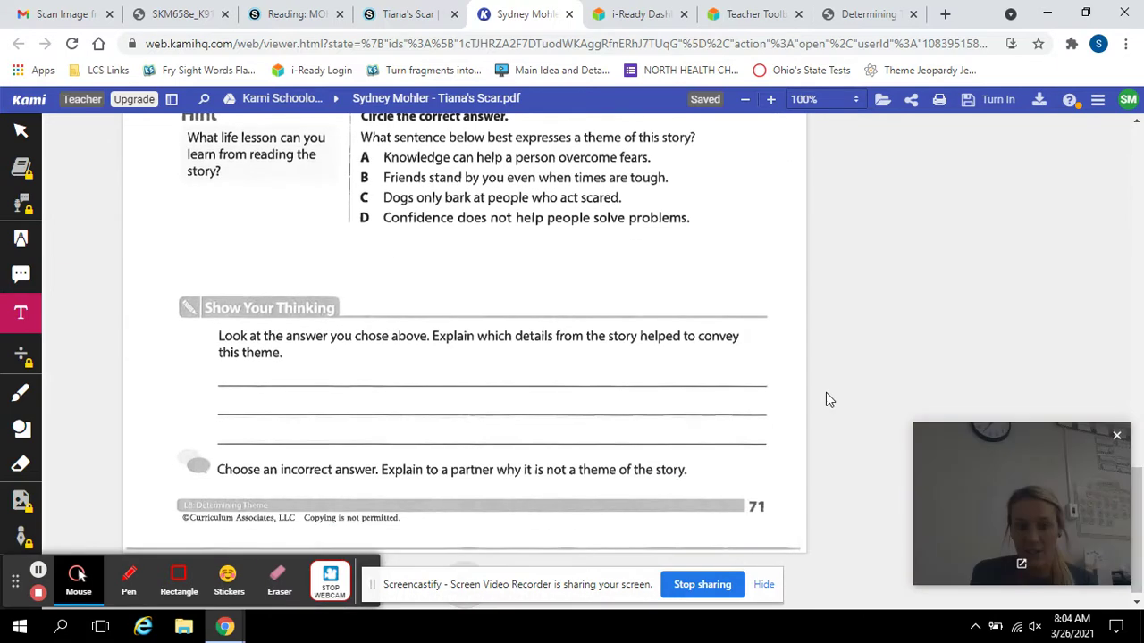
drag(1140, 471, 1141, 178)
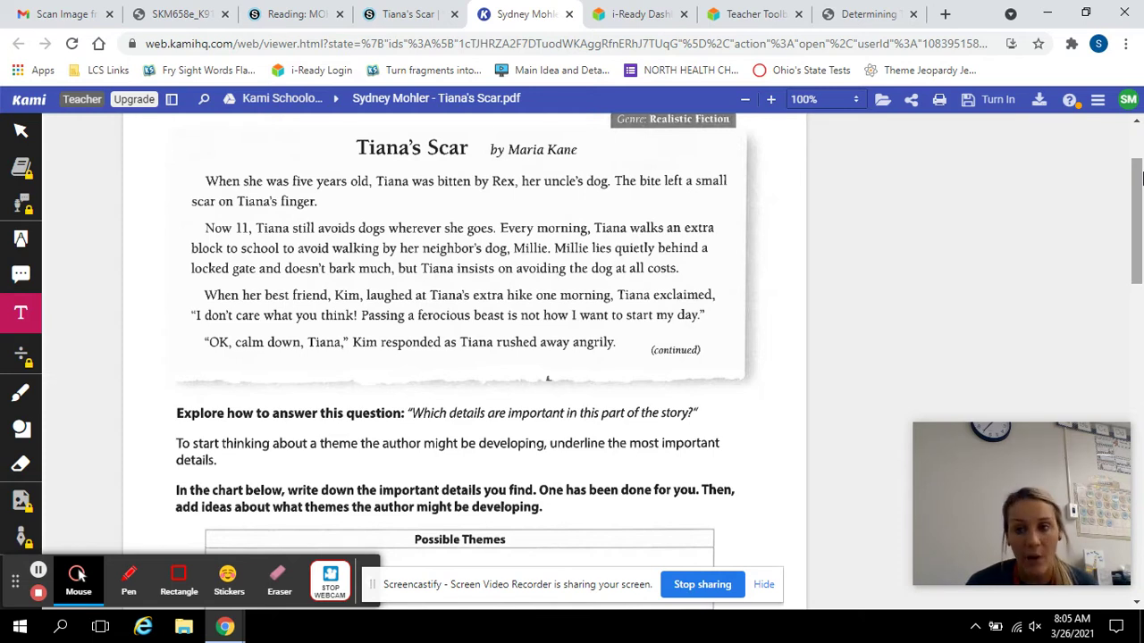
Step: Position the story passage in view and activate Kami's freehand Drawing pen
drag(1140, 182, 1142, 195)
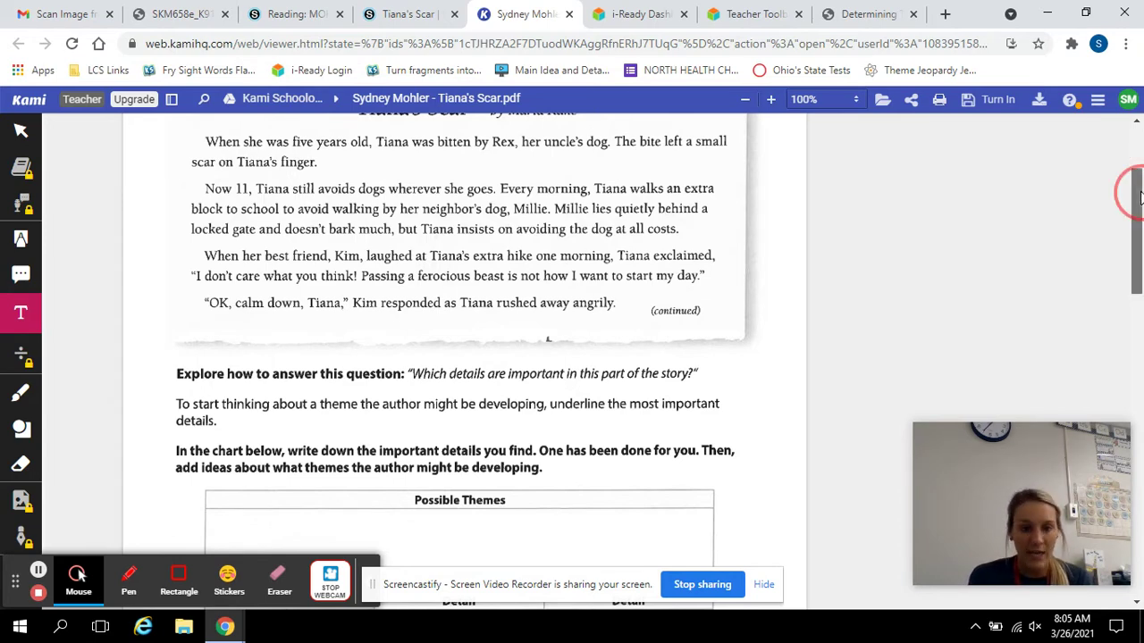
drag(1140, 196, 1132, 224)
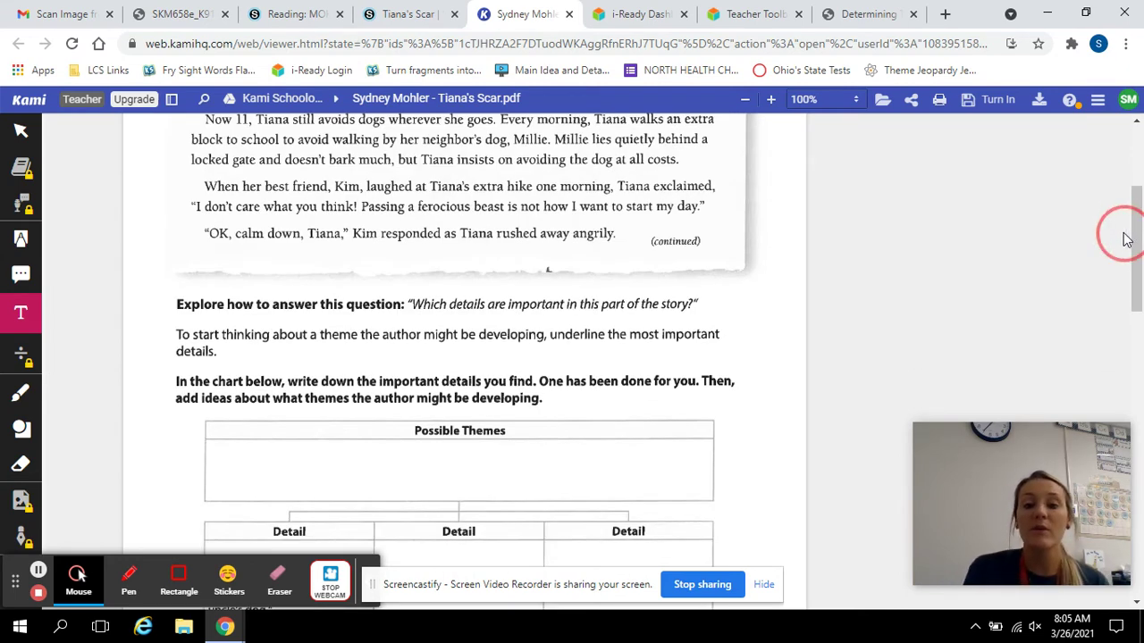
drag(1134, 238, 1138, 214)
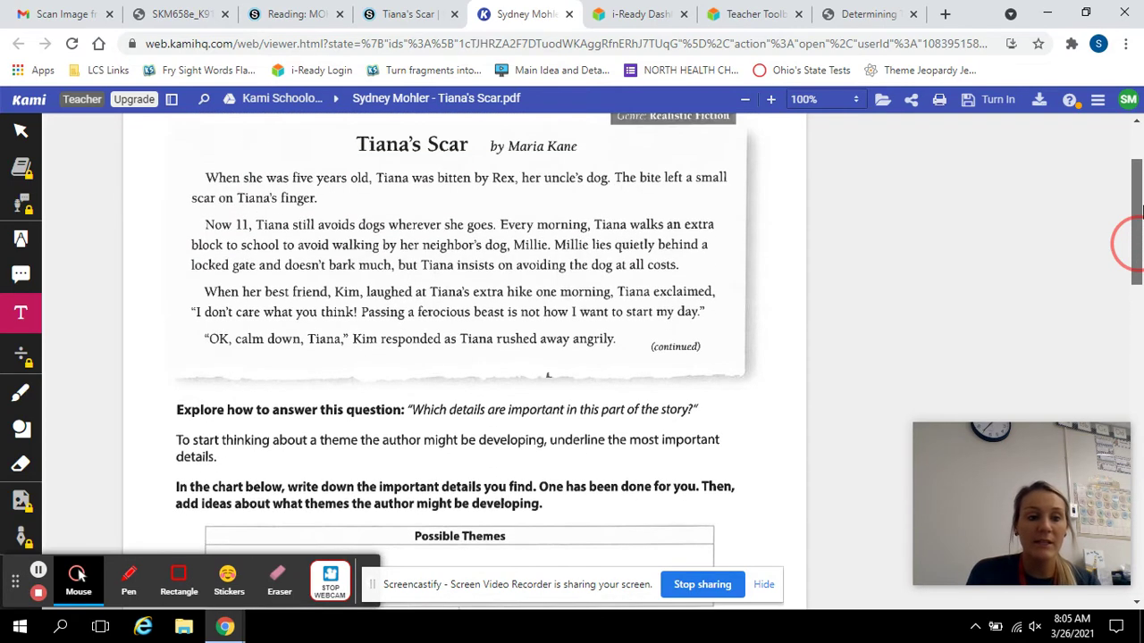
click(29, 400)
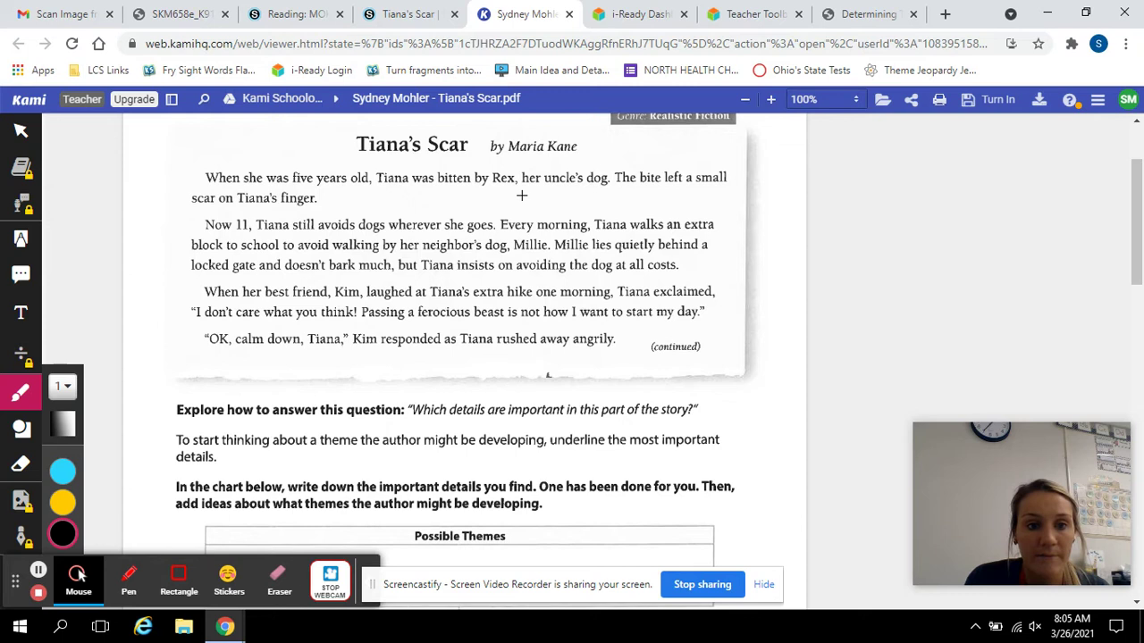
Step: Underline Tiana avoiding dogs, walking an extra block, and her ferocious-beast exclamation
drag(203, 232, 493, 239)
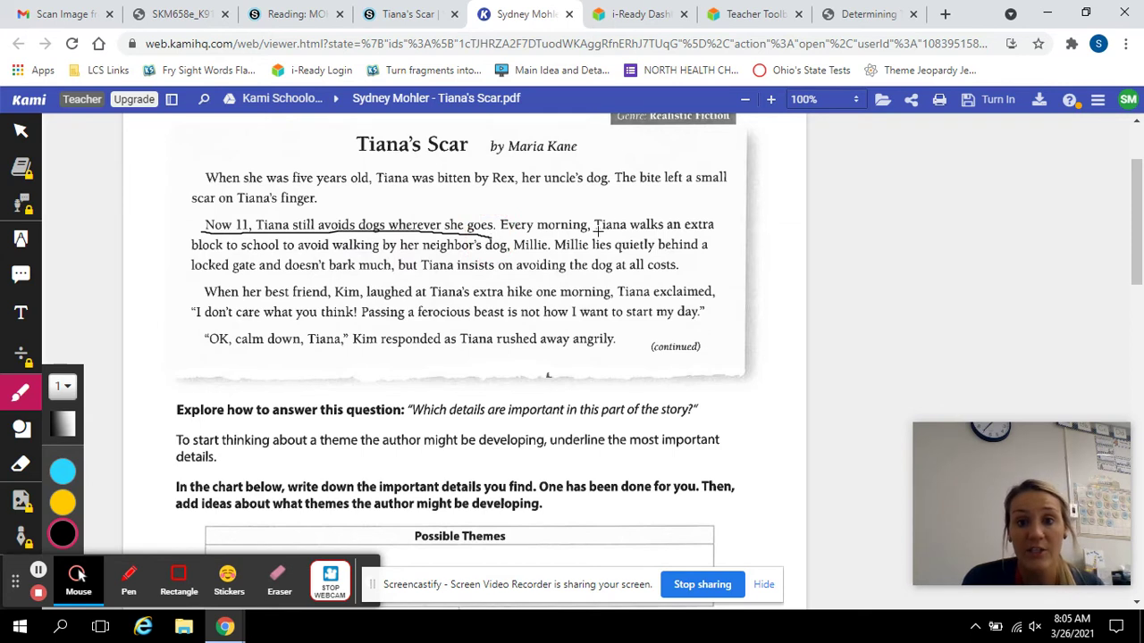
drag(594, 234, 710, 246)
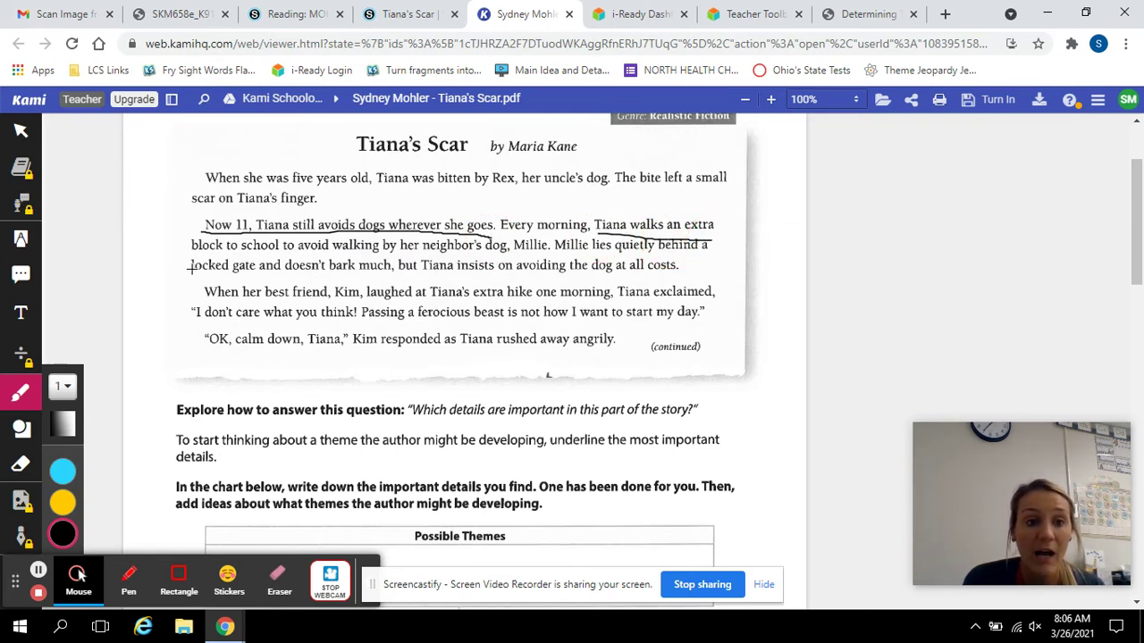
drag(185, 257, 294, 243)
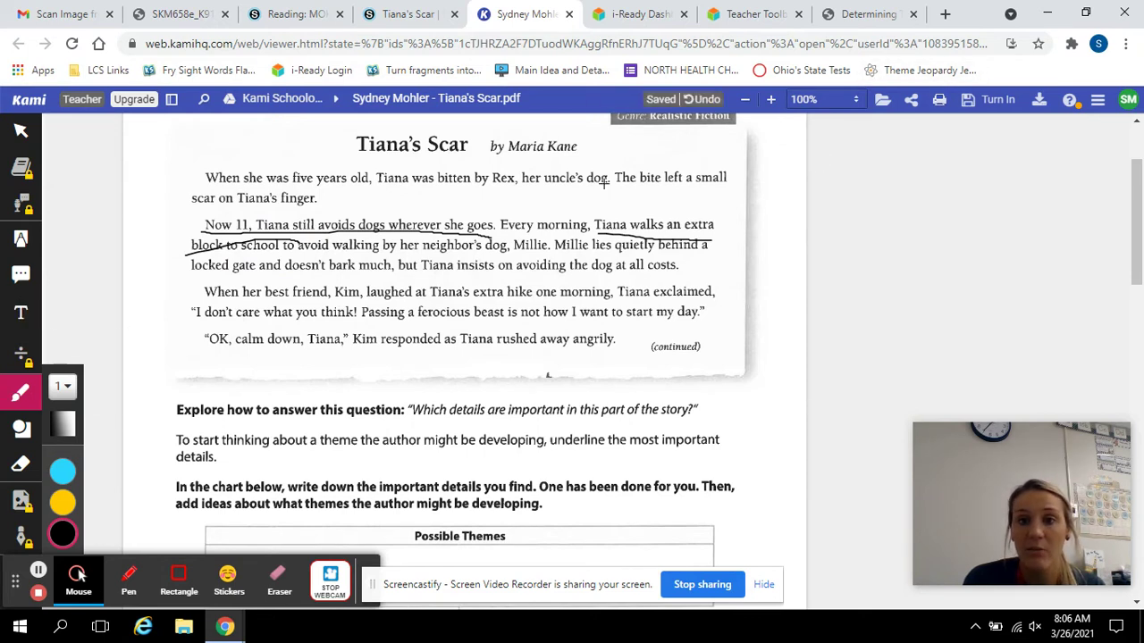
click(698, 101)
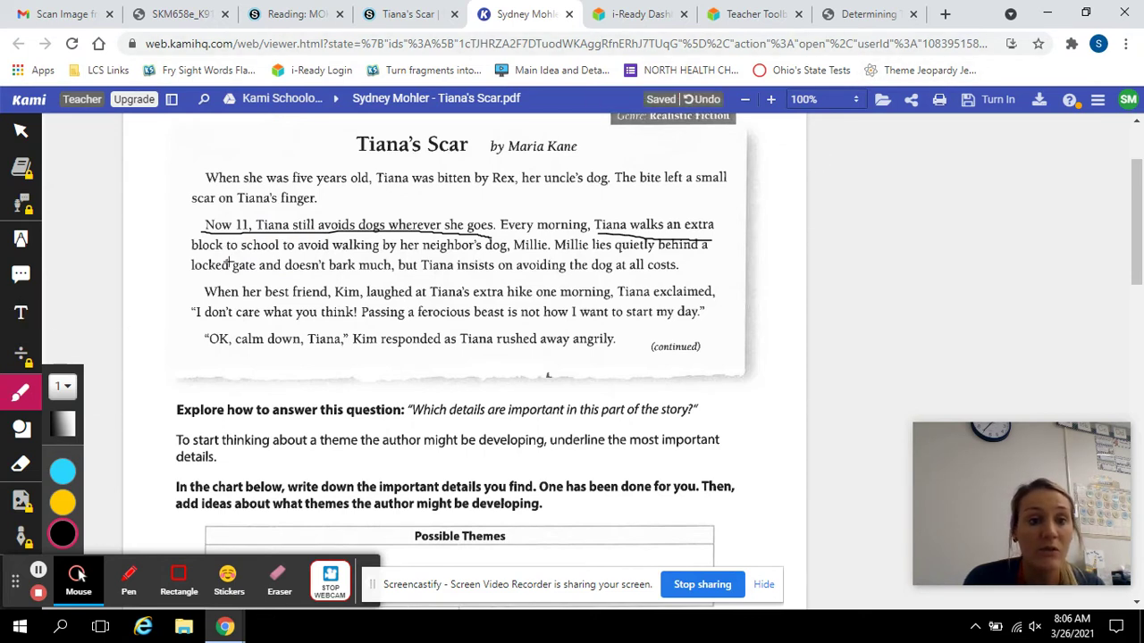
drag(186, 260, 538, 255)
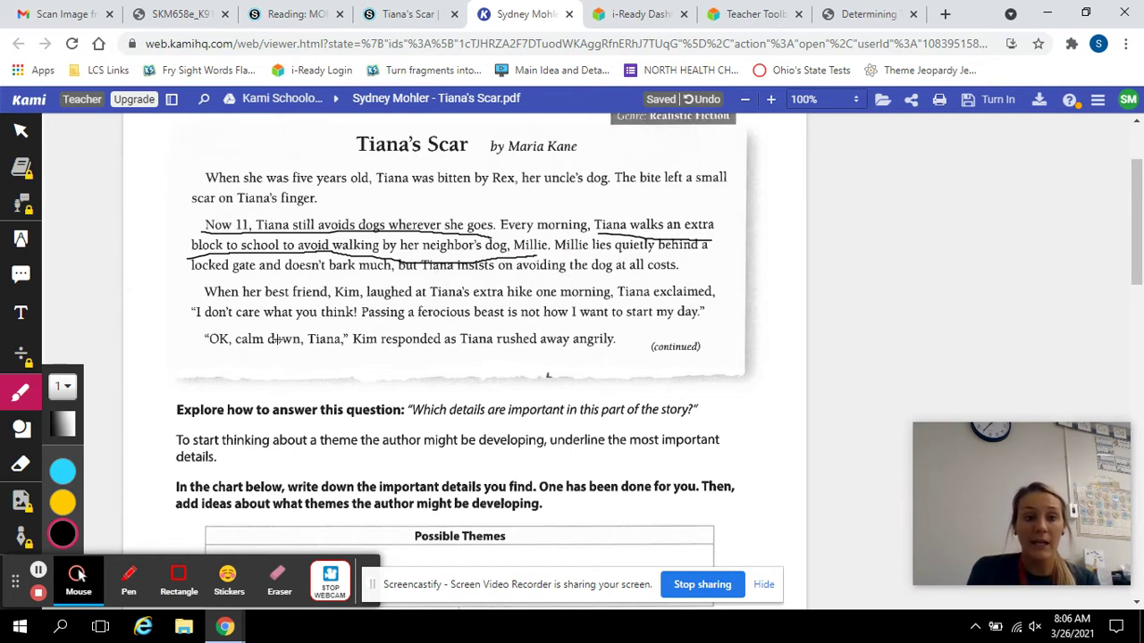
mouse_move(191, 328)
mouse_down()
mouse_move(674, 328)
mouse_move(703, 316)
mouse_up()
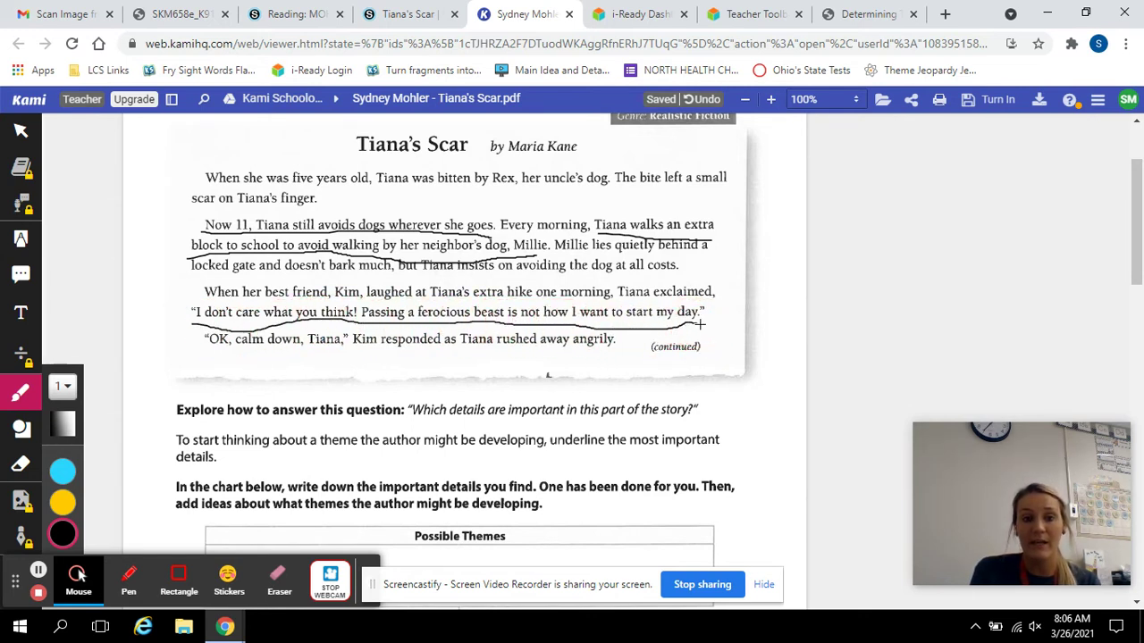
Step: Scroll down to the Possible Themes and Detail chart below the story
click(1139, 259)
drag(1139, 259, 1141, 222)
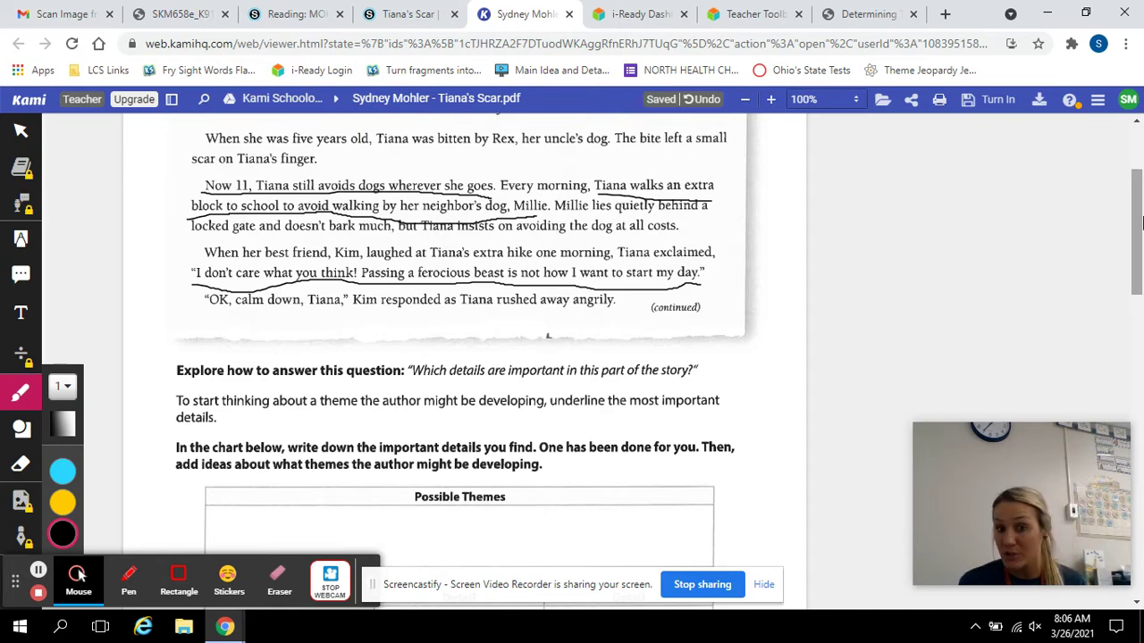
drag(1141, 222, 1141, 257)
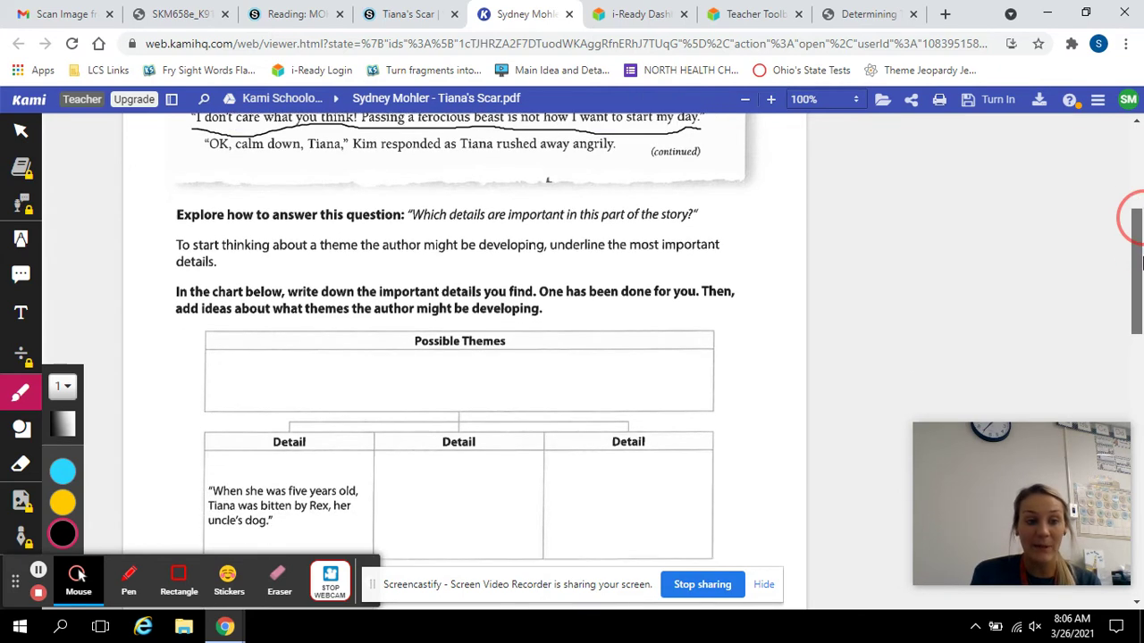
Step: Add a text box reading 'Now at 11, Tiana still avoids dogs wherever she goes.' in the middle Detail cell
click(29, 324)
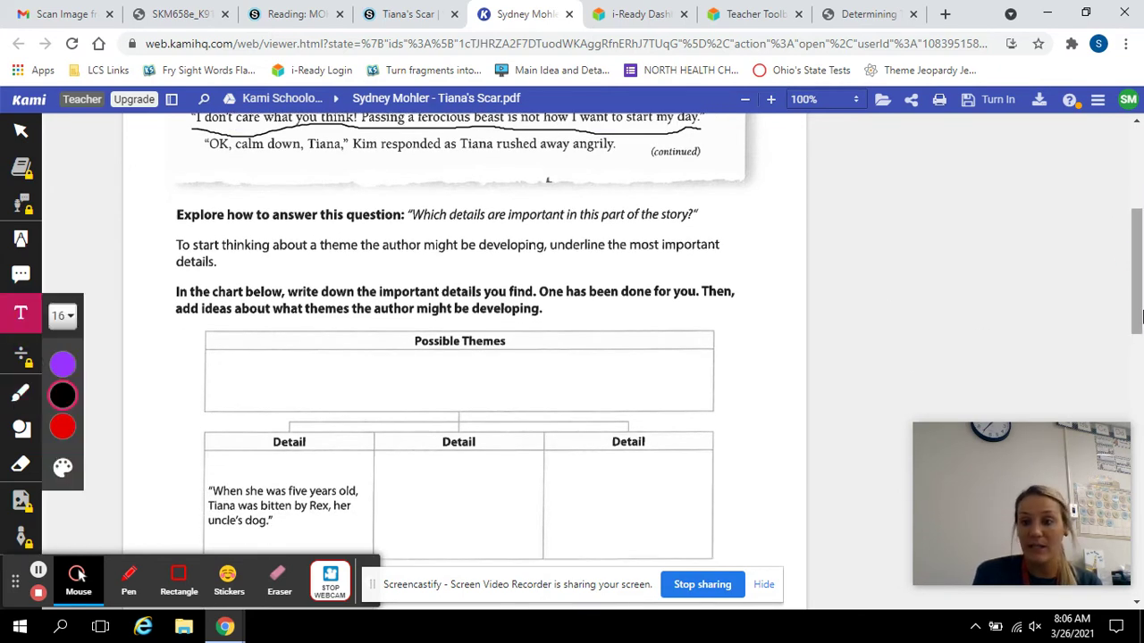
drag(1131, 310, 1135, 339)
click(387, 393)
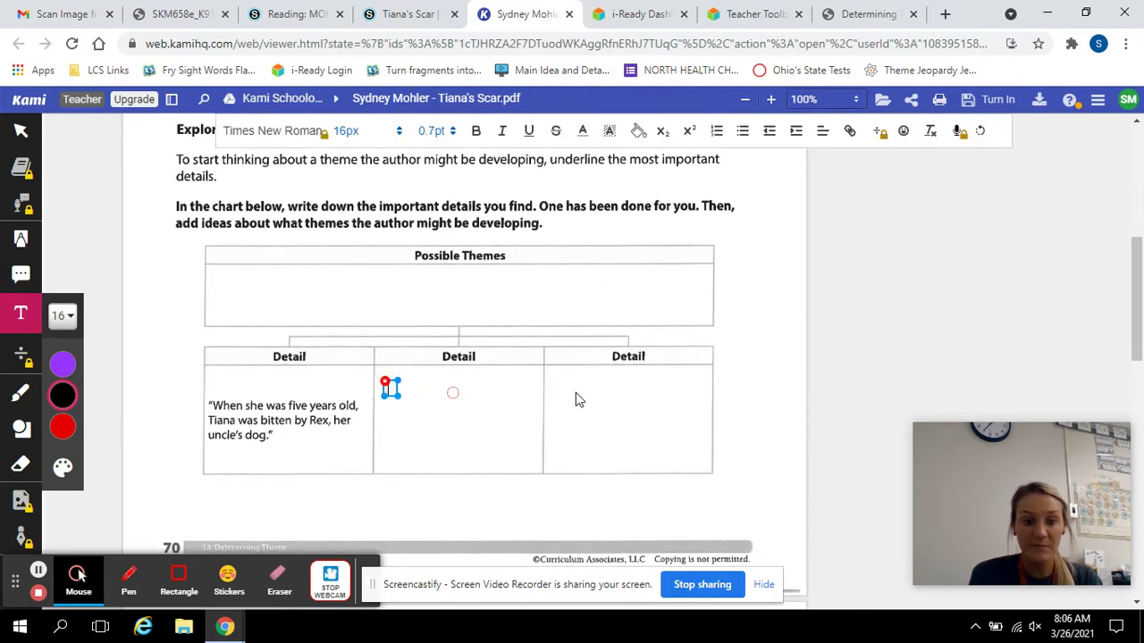
text(Now)
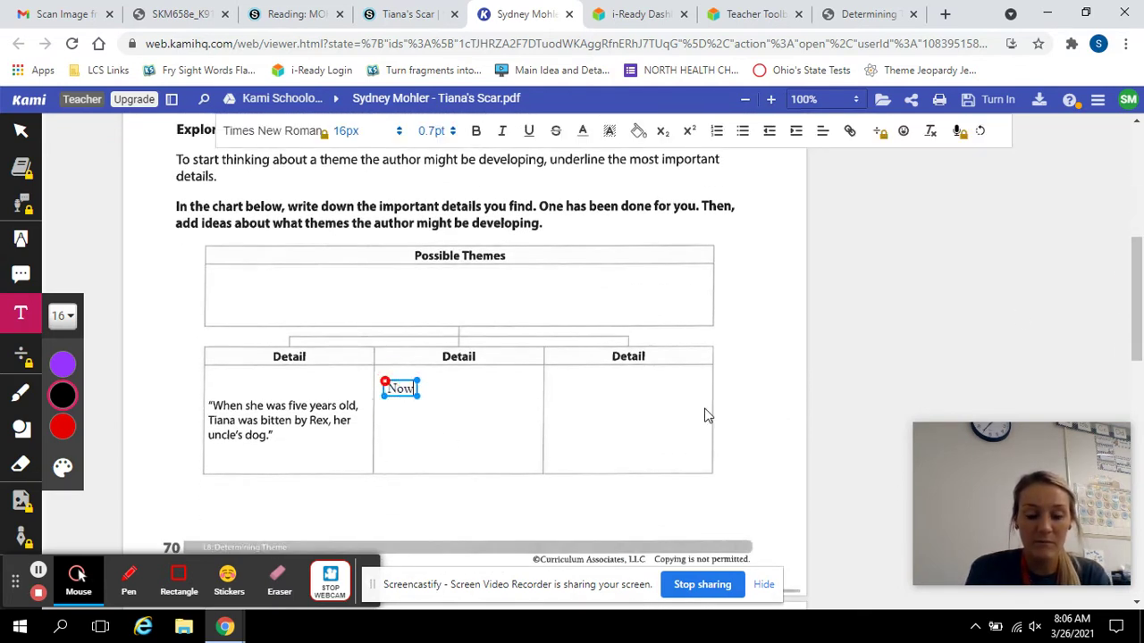
text( at 11, )
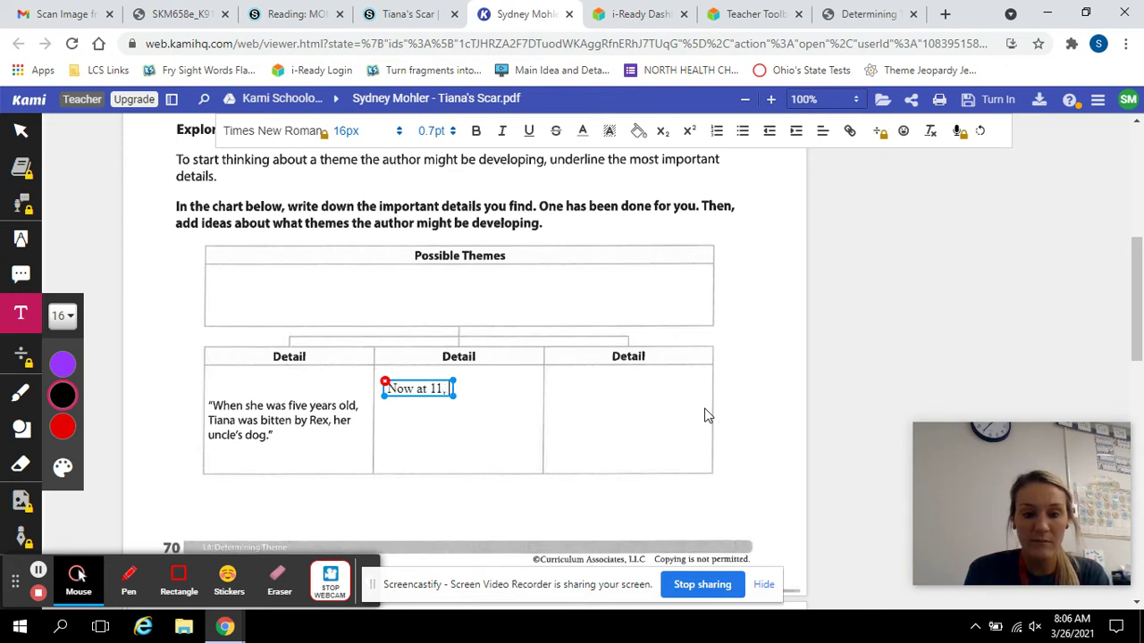
text(Tiana)
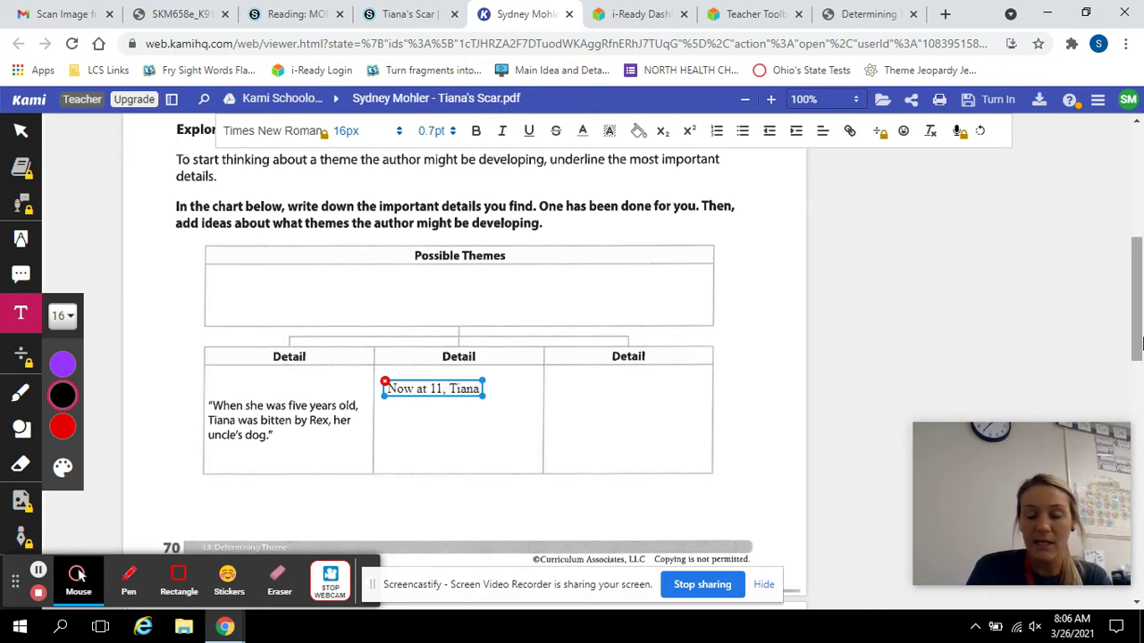
mouse_move(1133, 338)
mouse_down()
mouse_move(1136, 252)
mouse_move(1134, 351)
mouse_up()
click(466, 337)
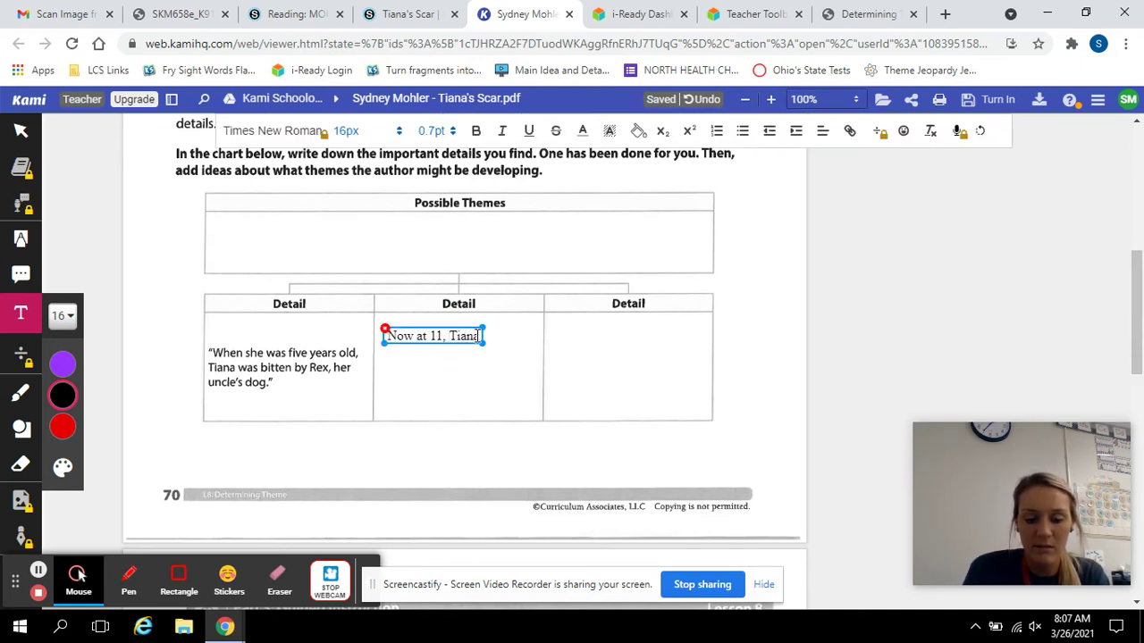
text(still avo)
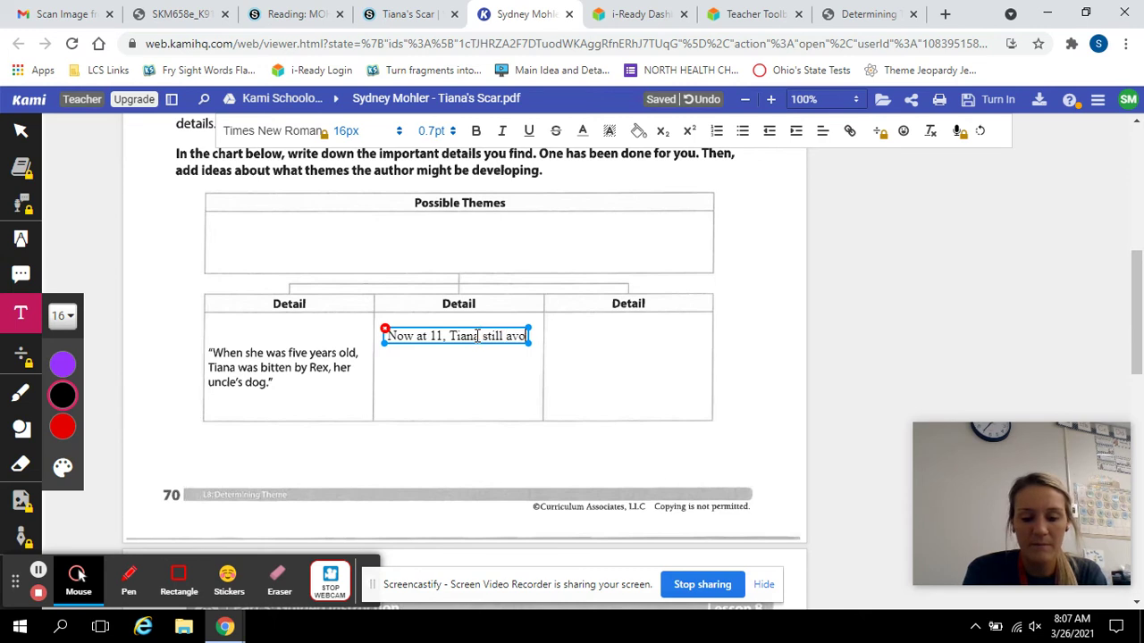
text(ids dogs wherever she goes.)
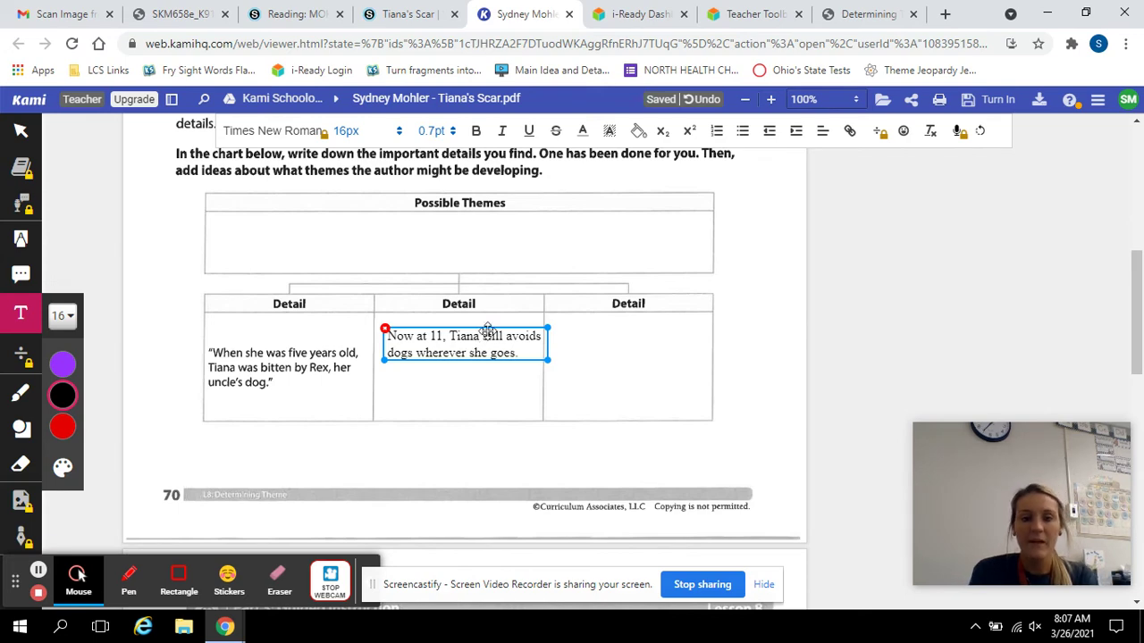
drag(491, 324, 485, 335)
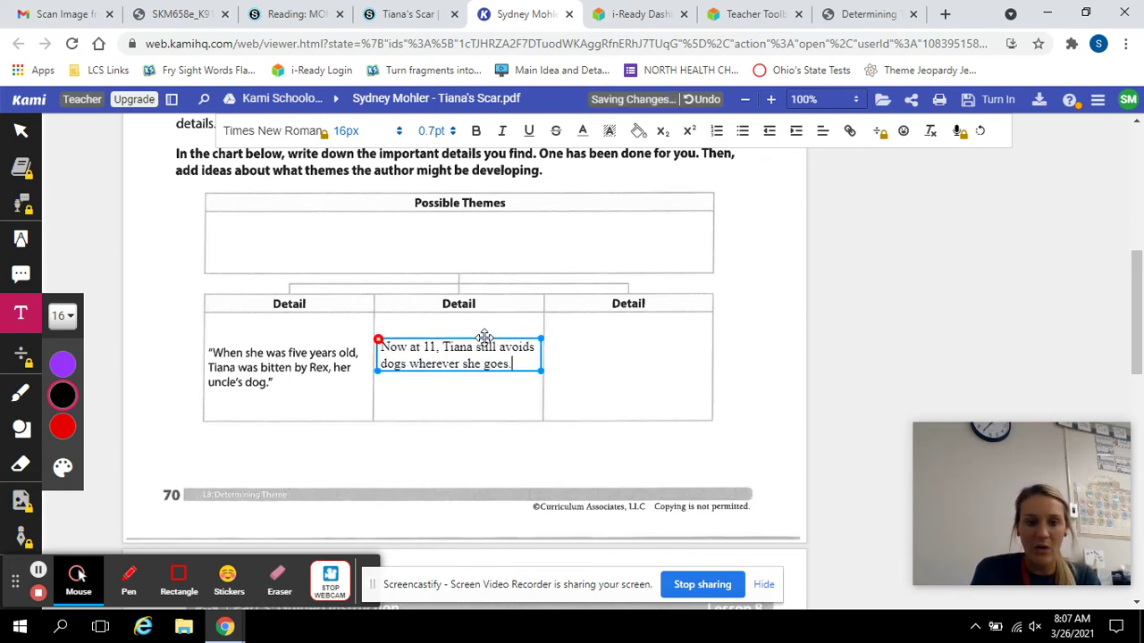
click(953, 350)
Step: Add a text box reading 'It's better to be safe than sorry' in the Possible Themes cell
drag(1137, 366, 1141, 297)
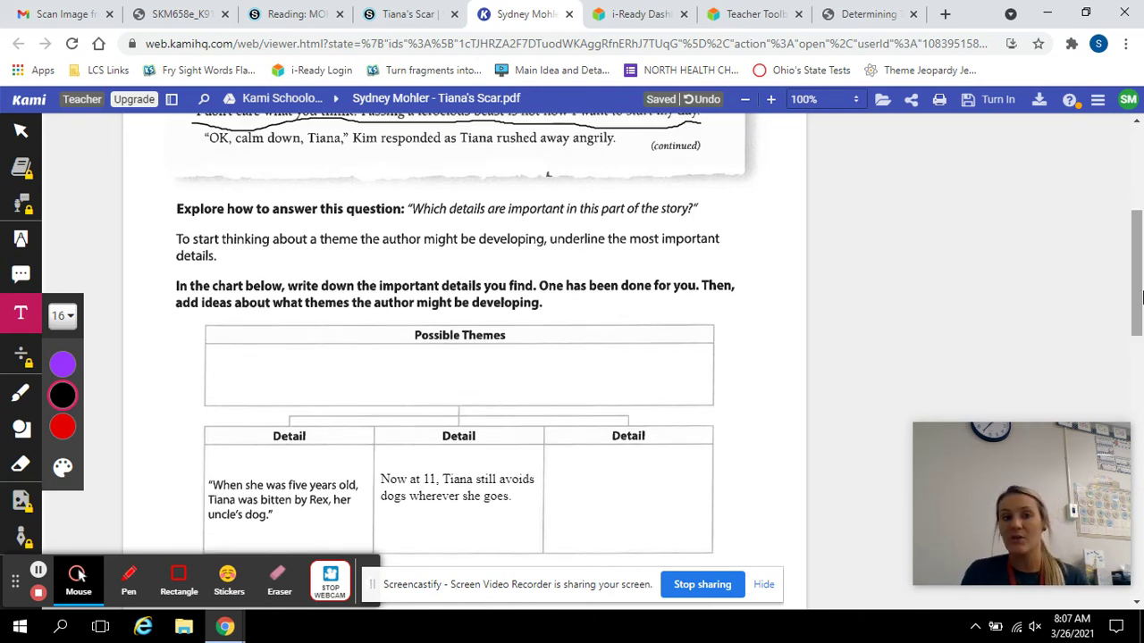
drag(1141, 298, 1141, 272)
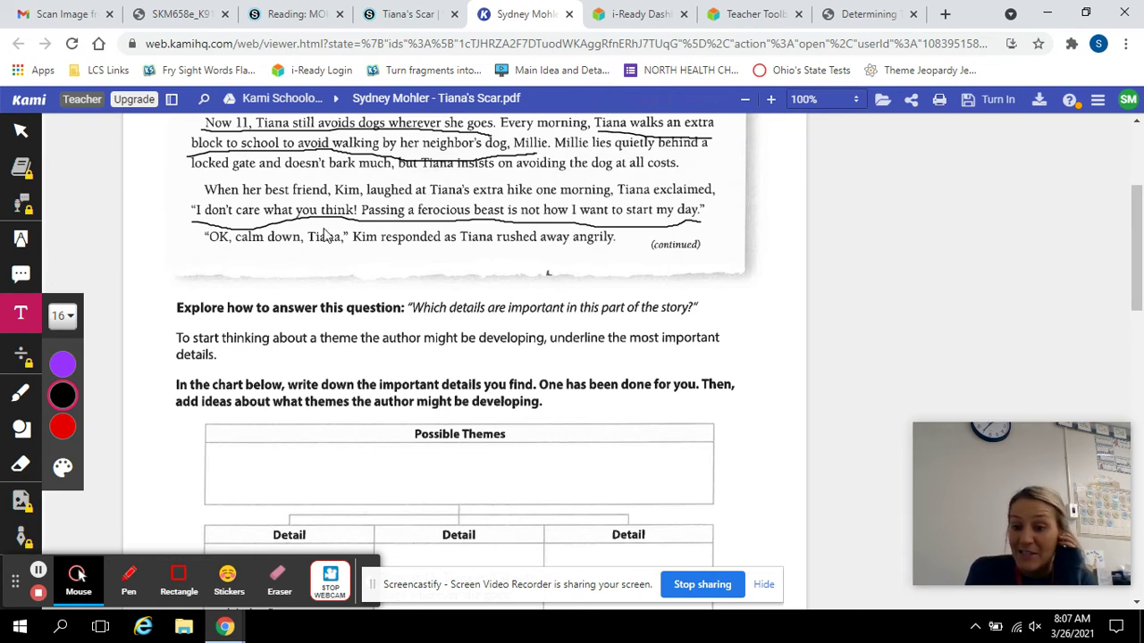
drag(1138, 197, 1139, 222)
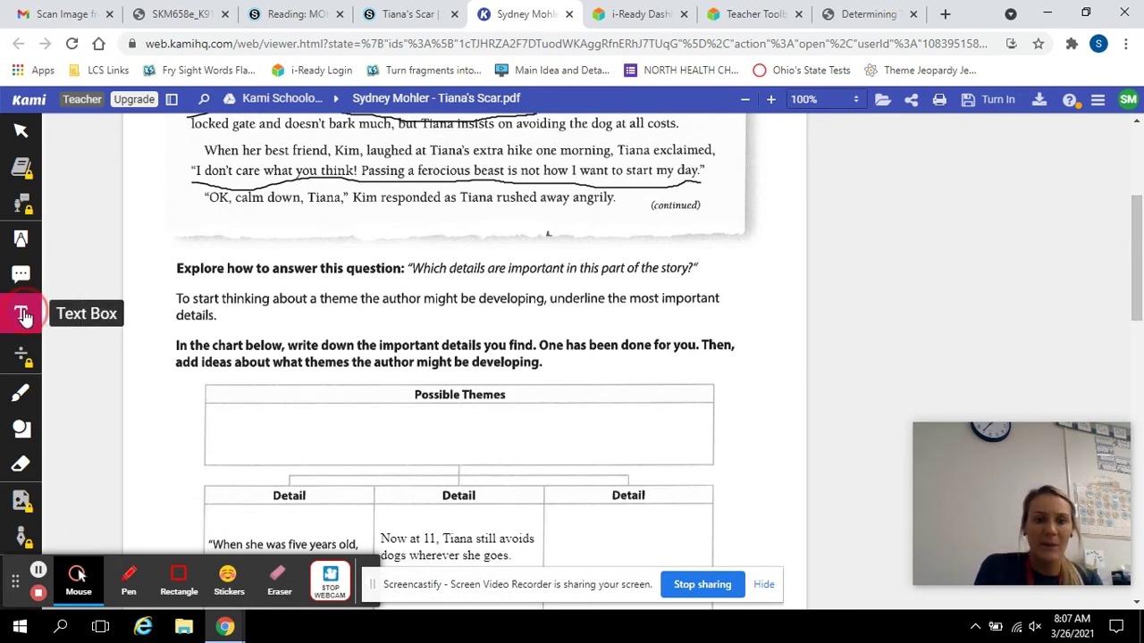
click(215, 416)
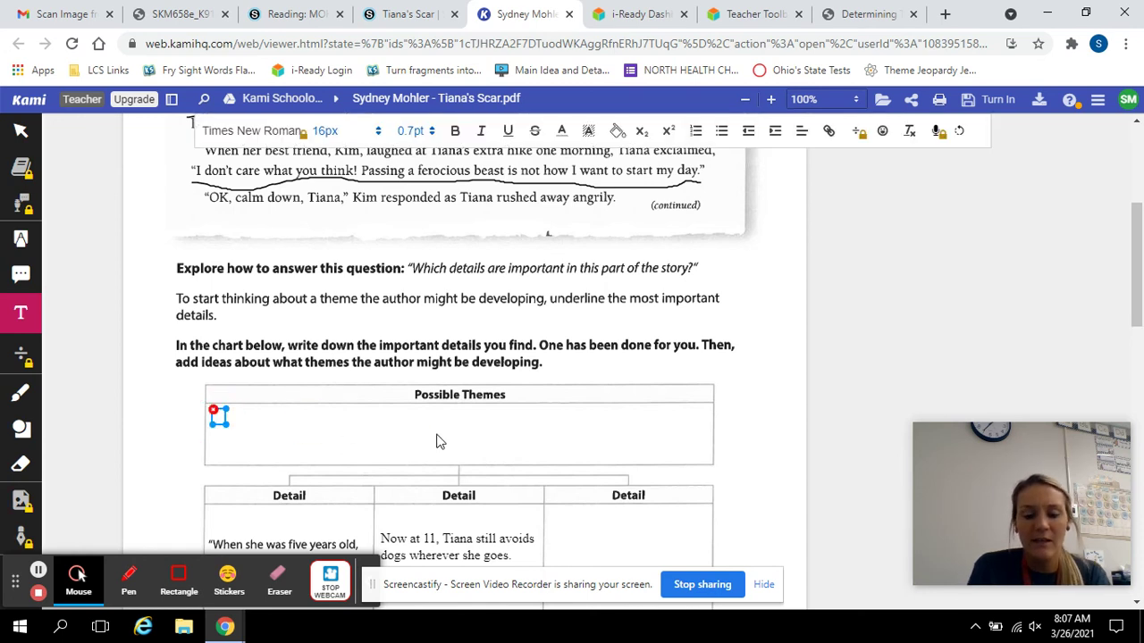
text(It'ss)
key(BackSpace)
text(b)
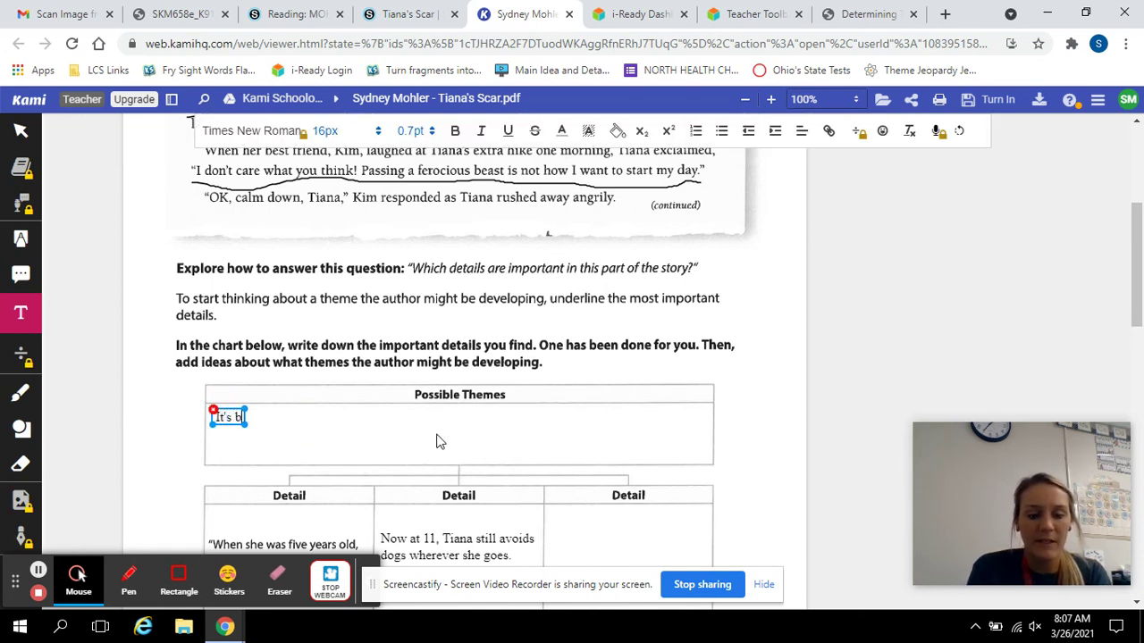
text(etter to be sa)
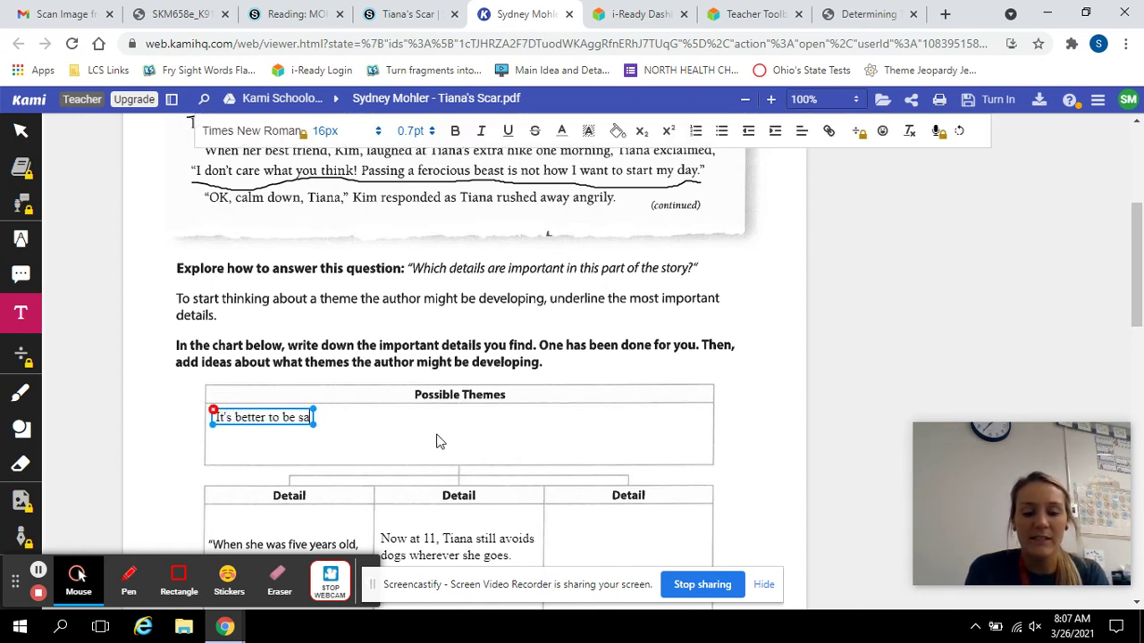
text(fe than sorry)
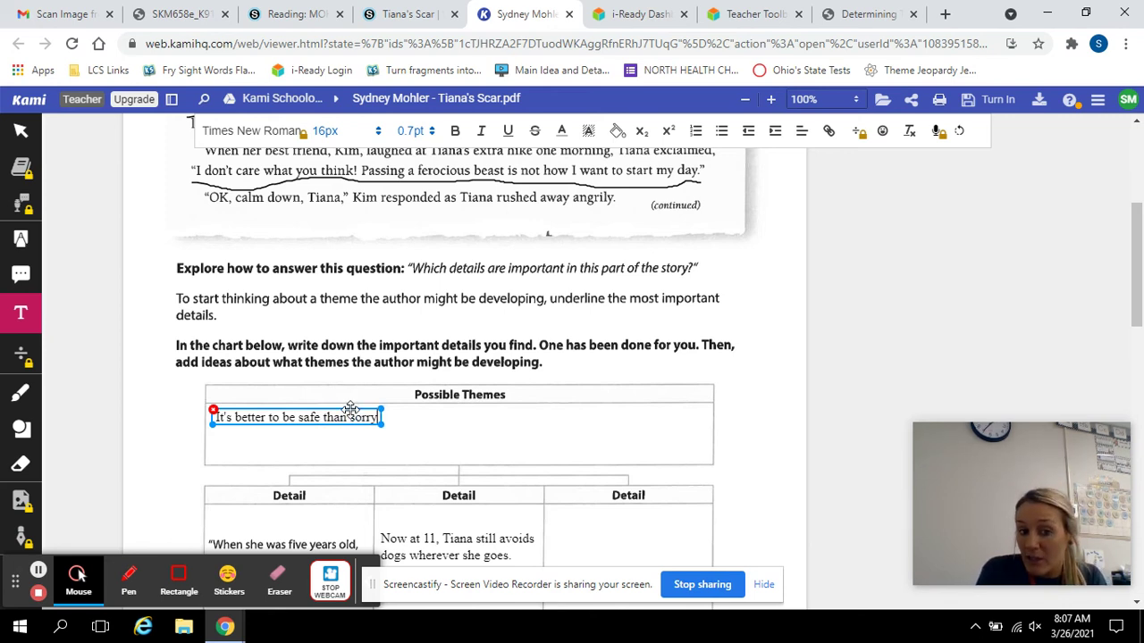
drag(350, 409, 350, 418)
click(164, 395)
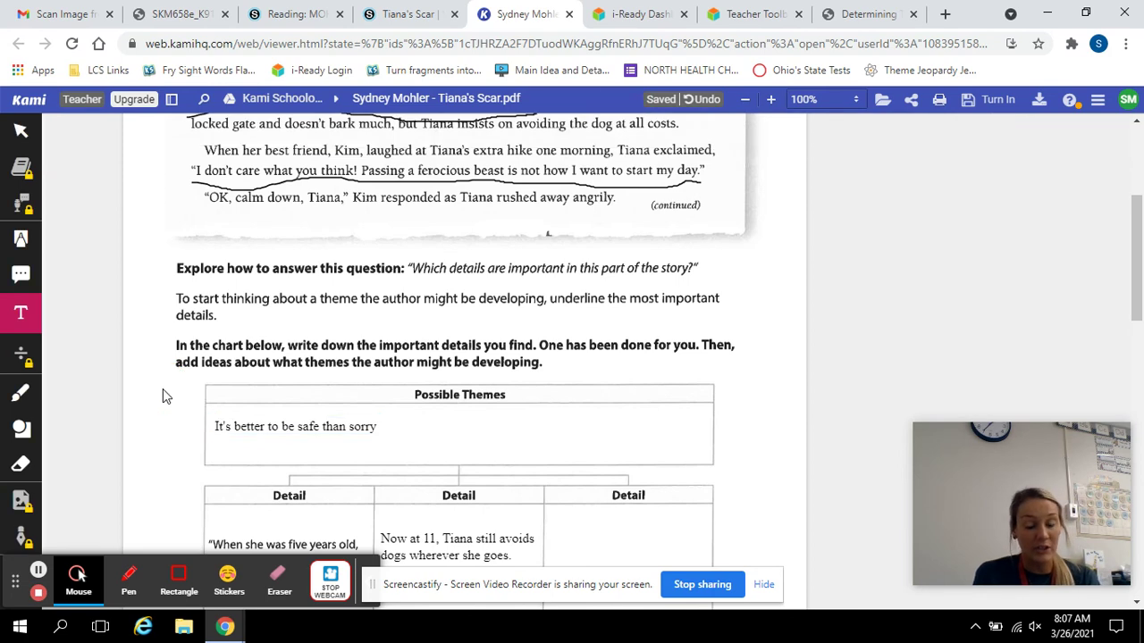
scroll(1139, 284, down, 1)
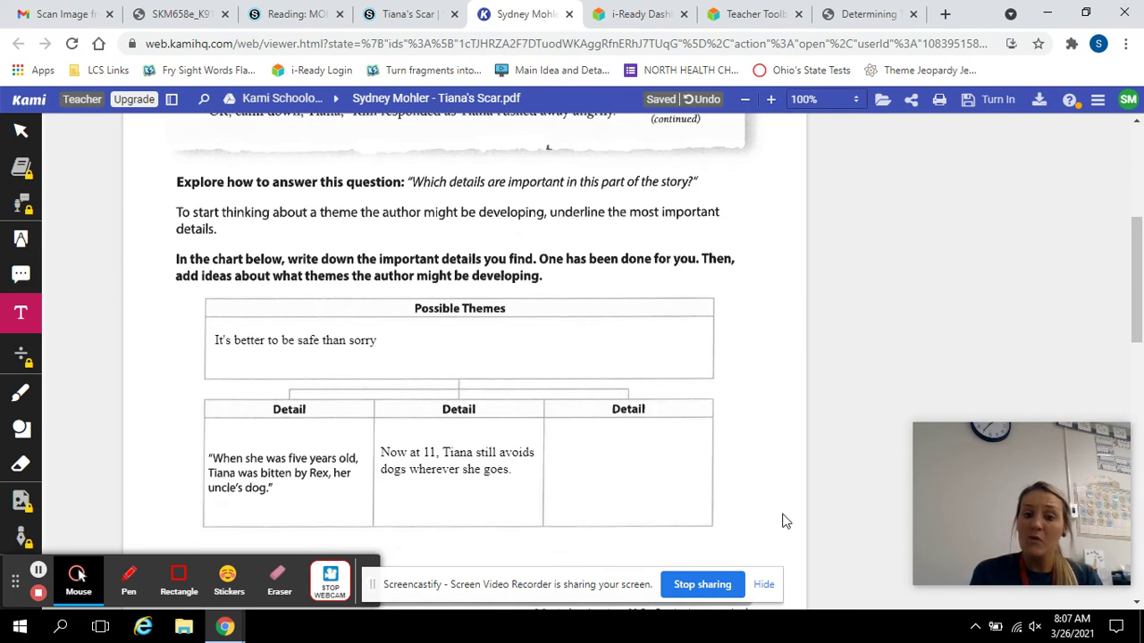